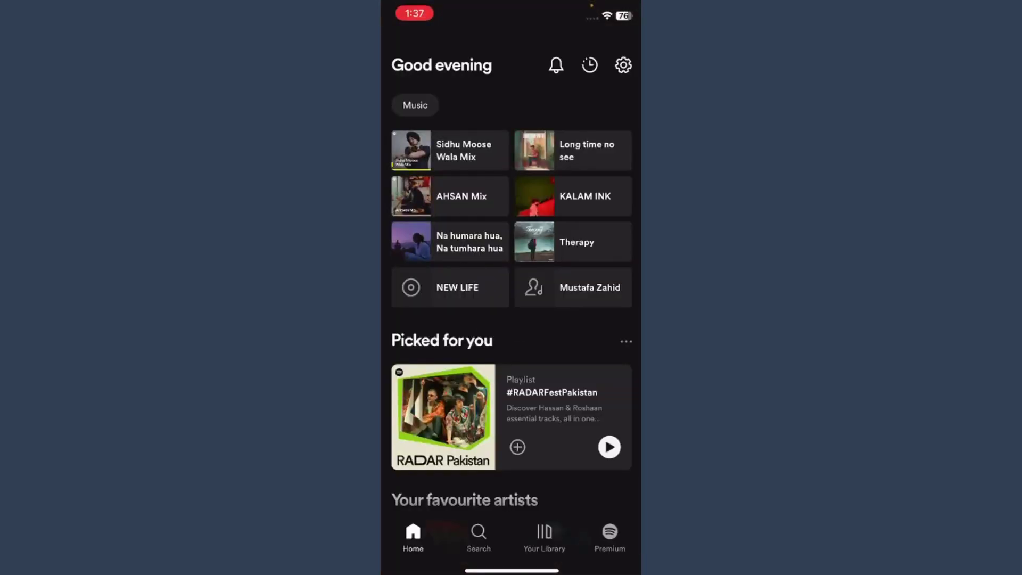
Step: Search Spotify for 'ncs' and open the NCS artist profile from the results
left_click(478, 535)
left_click(511, 103)
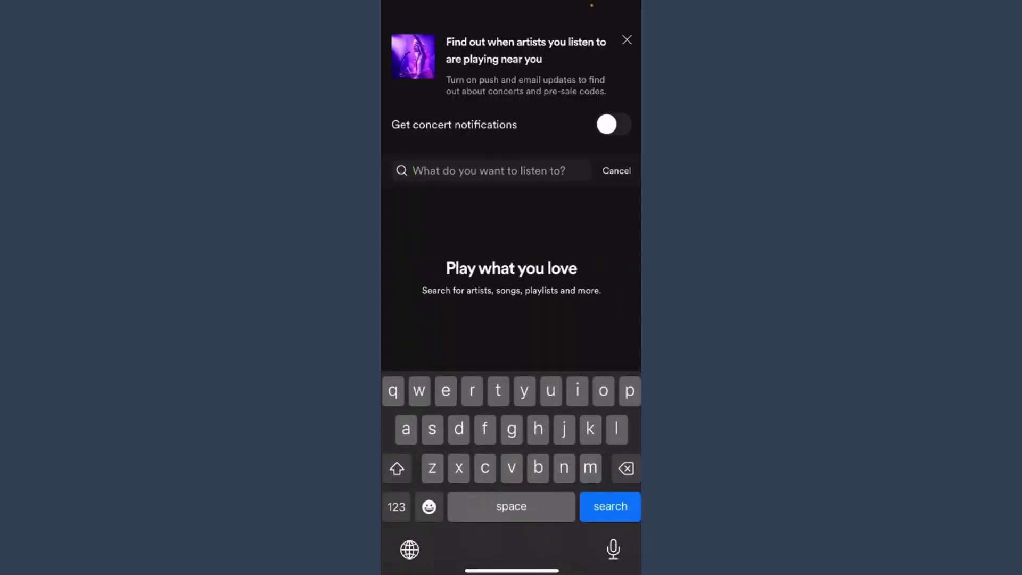
type("ncs")
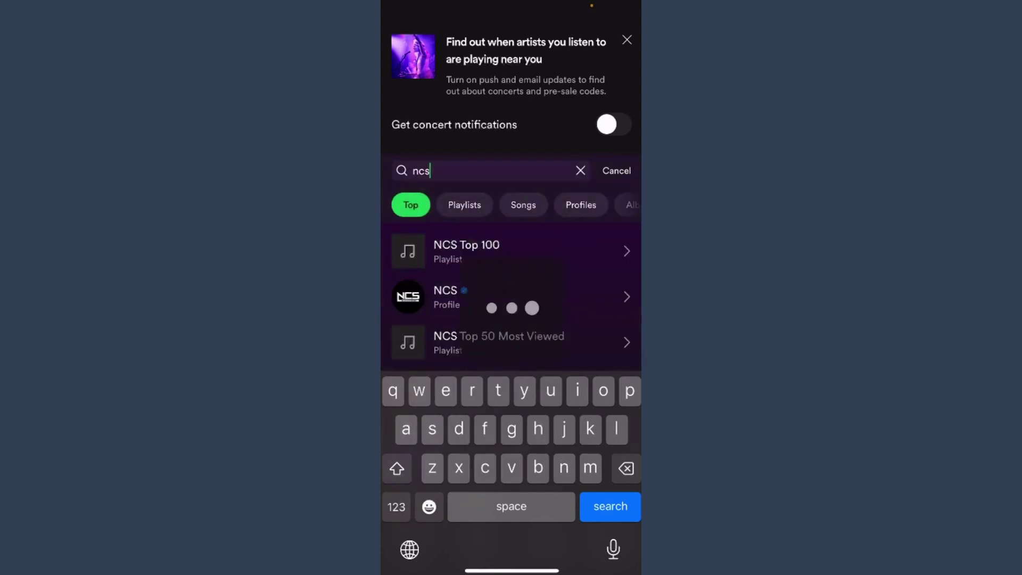
left_click(447, 297)
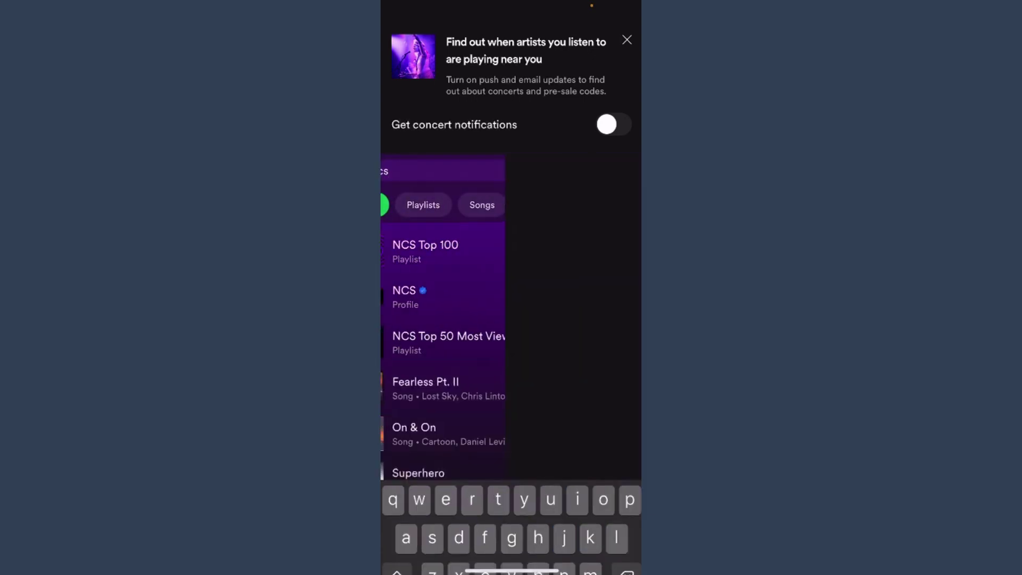
scroll(511, 335, "down", 3)
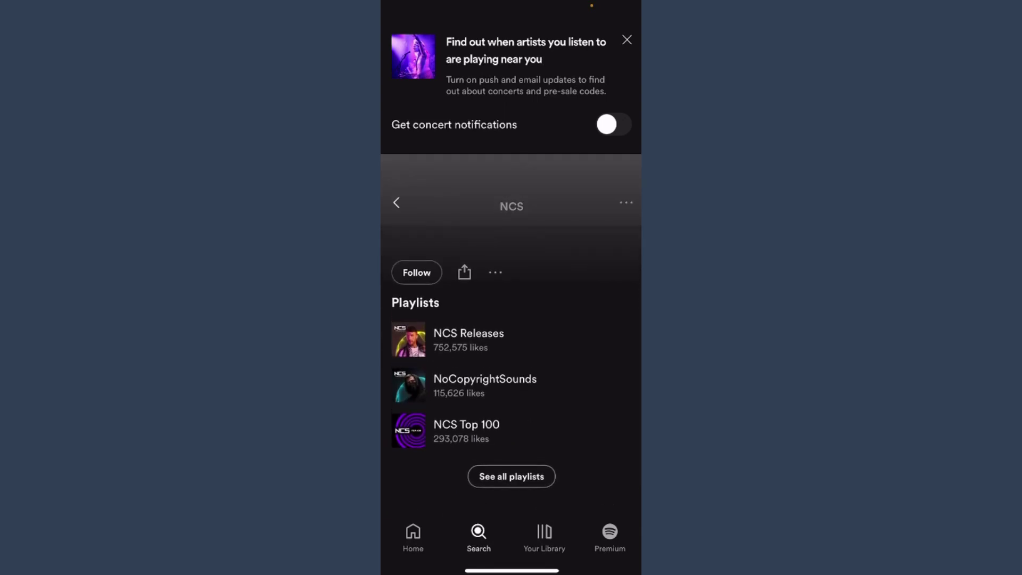
Step: Open the NoCopyrightSounds playlist, view Royalty's song options, then exit Spotify to home
left_click(484, 384)
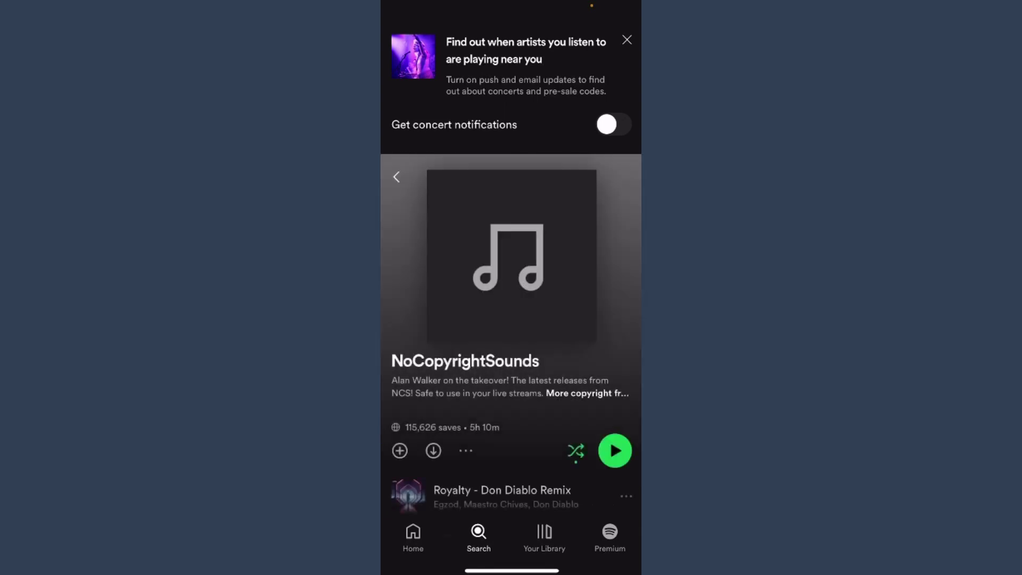
left_click(626, 496)
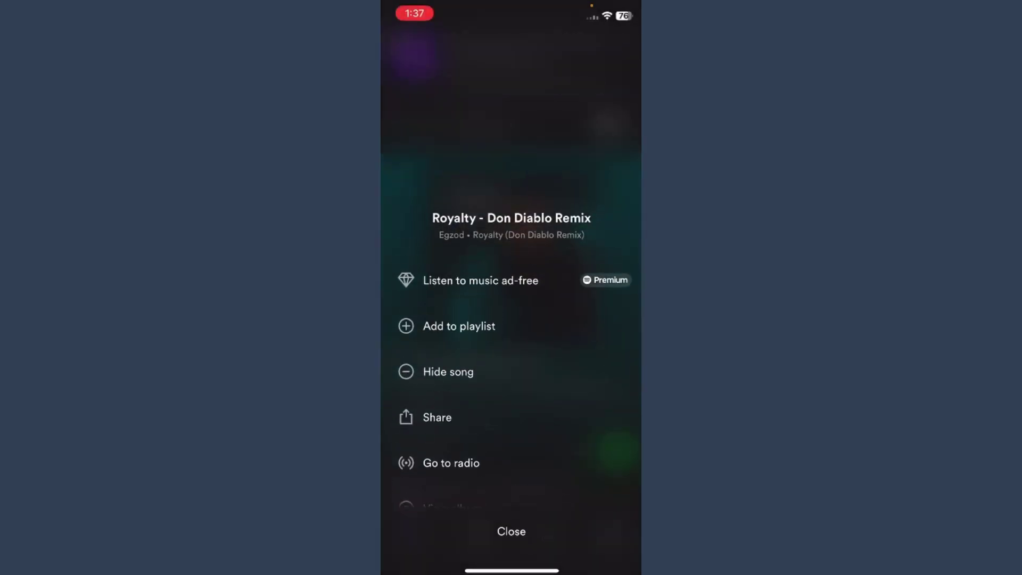
scroll(511, 320, "down", 1)
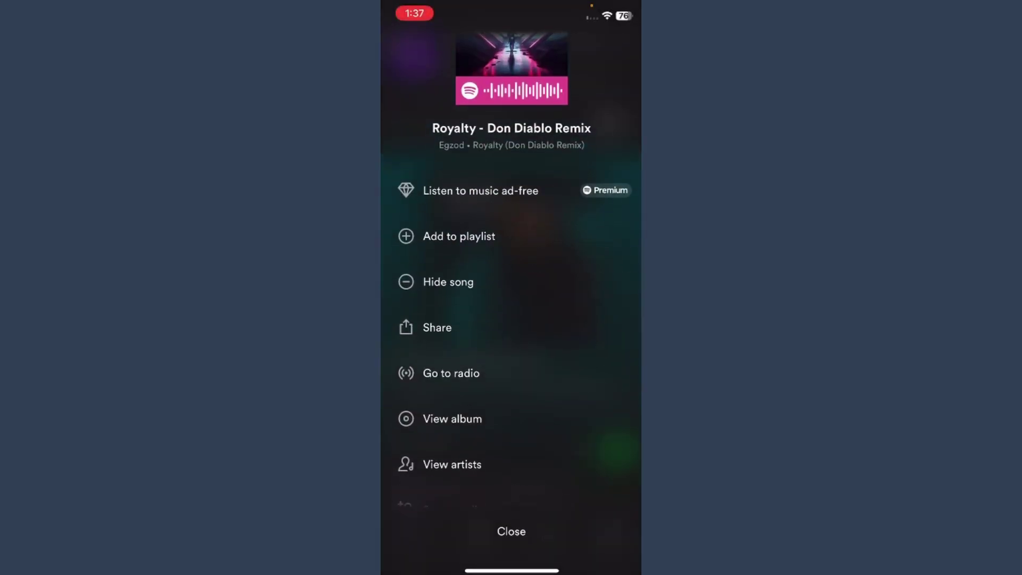
scroll(511, 319, "up", 1)
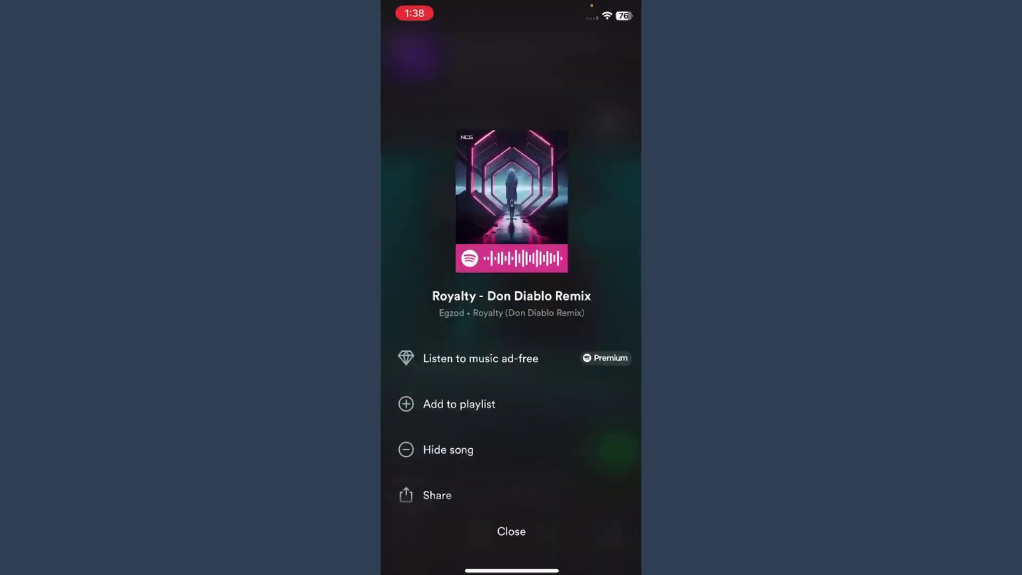
left_click(512, 532)
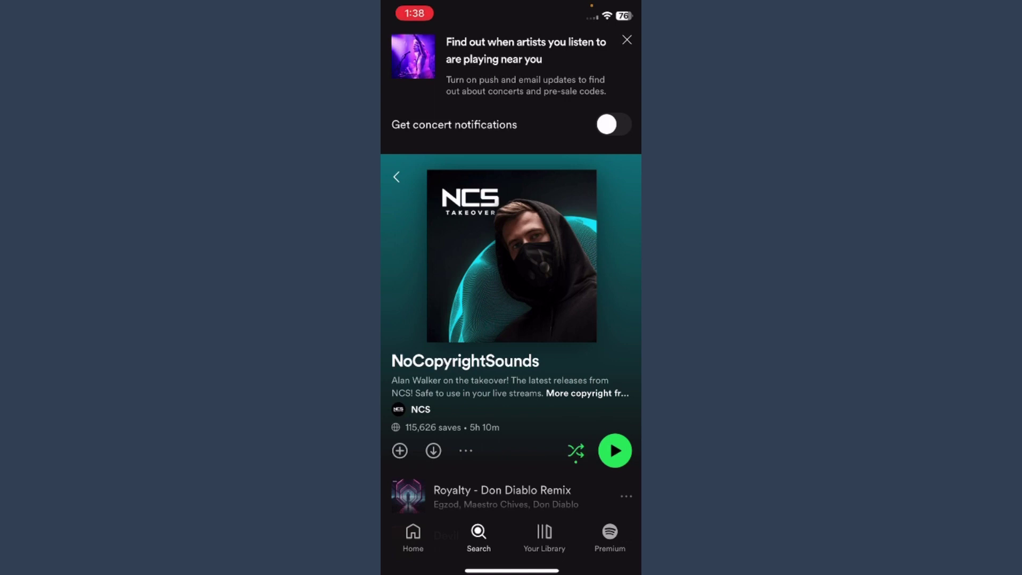
left_click_drag(511, 570, 511, 360)
Step: Swipe across the home screen pages toward the App Library
left_click_drag(591, 319, 431, 320)
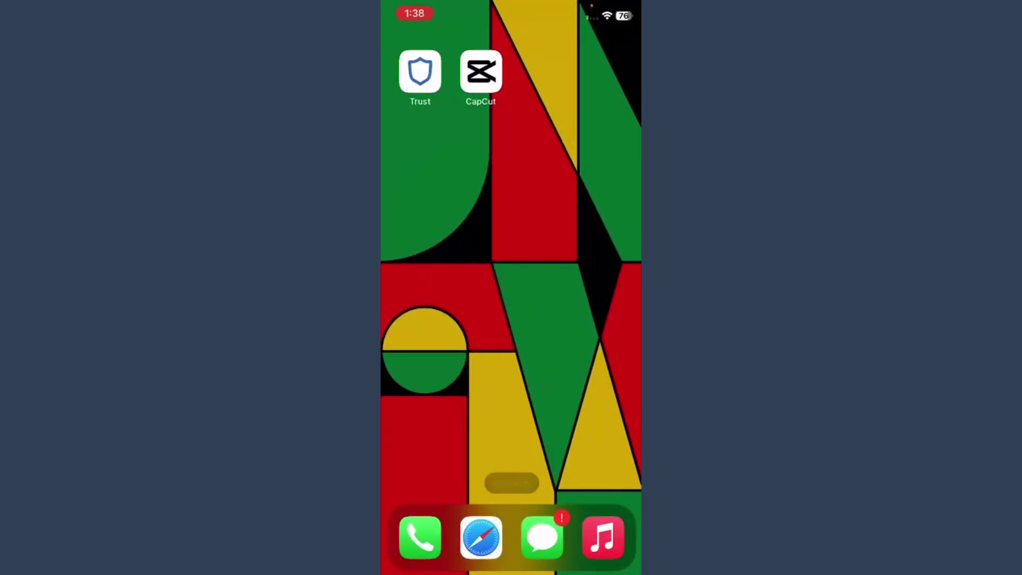
left_click_drag(591, 319, 431, 320)
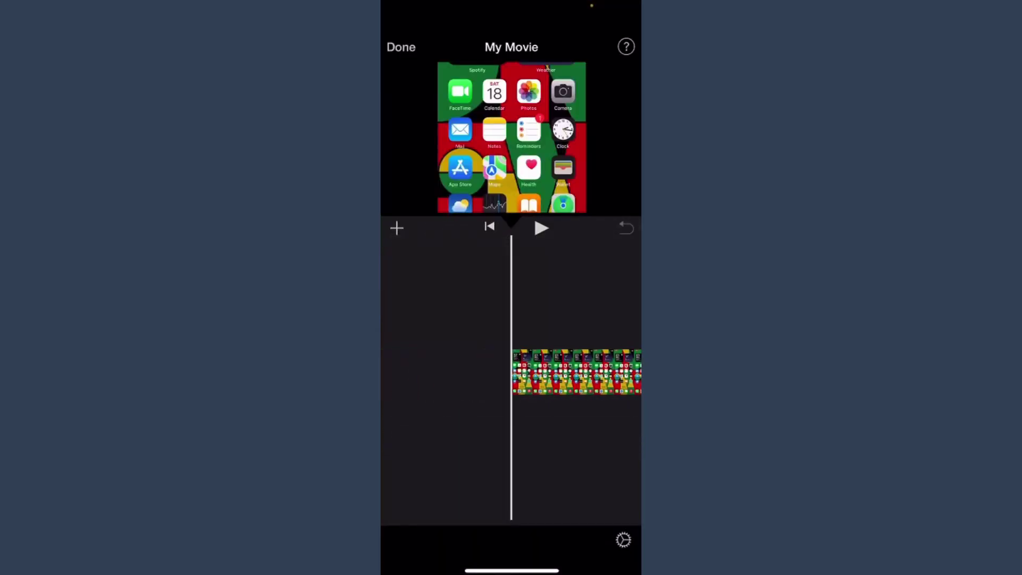
Step: Browse the phone's music library for songs, find it empty, and return to audio choices
left_click(400, 47)
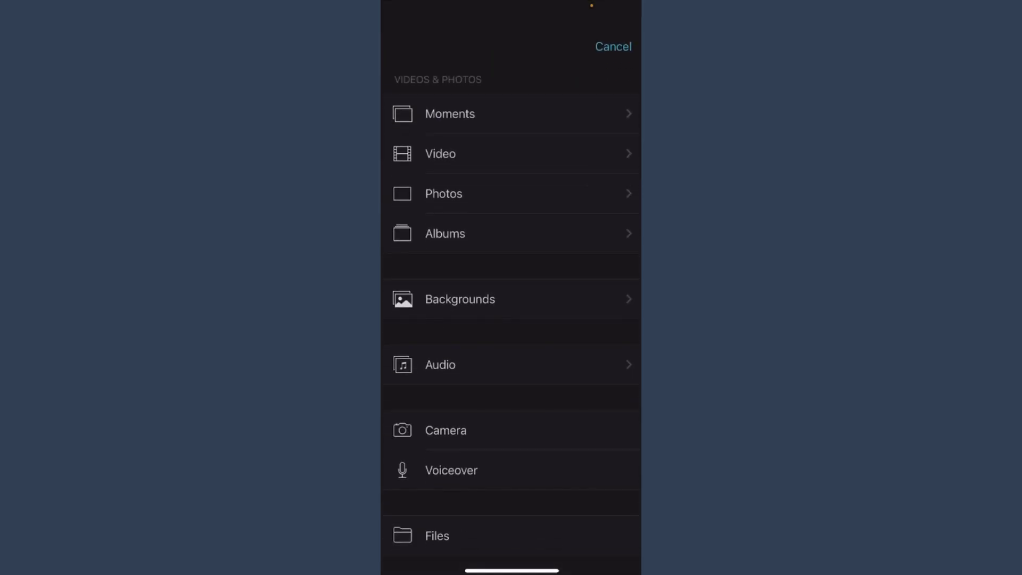
left_click(440, 364)
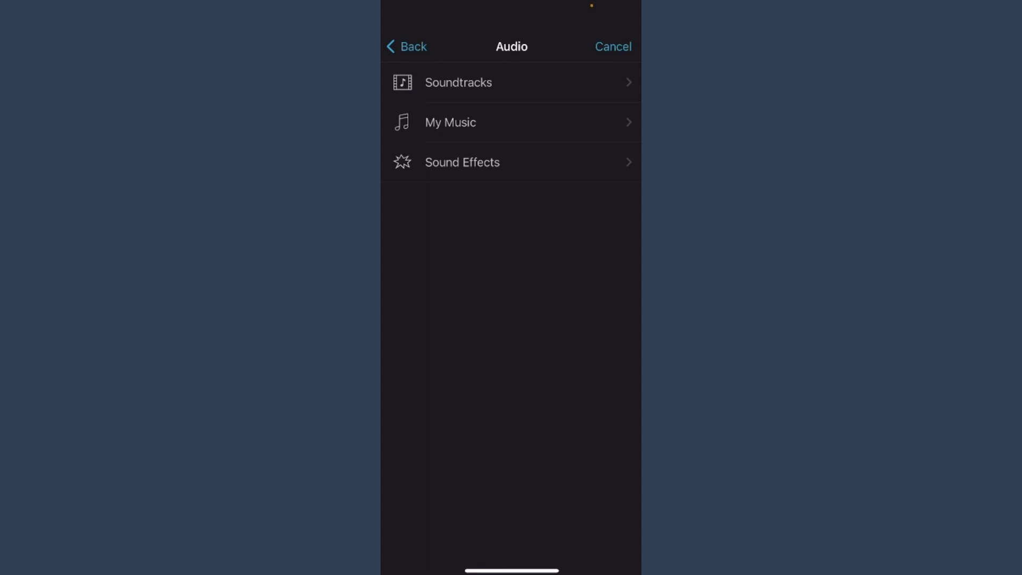
left_click(450, 122)
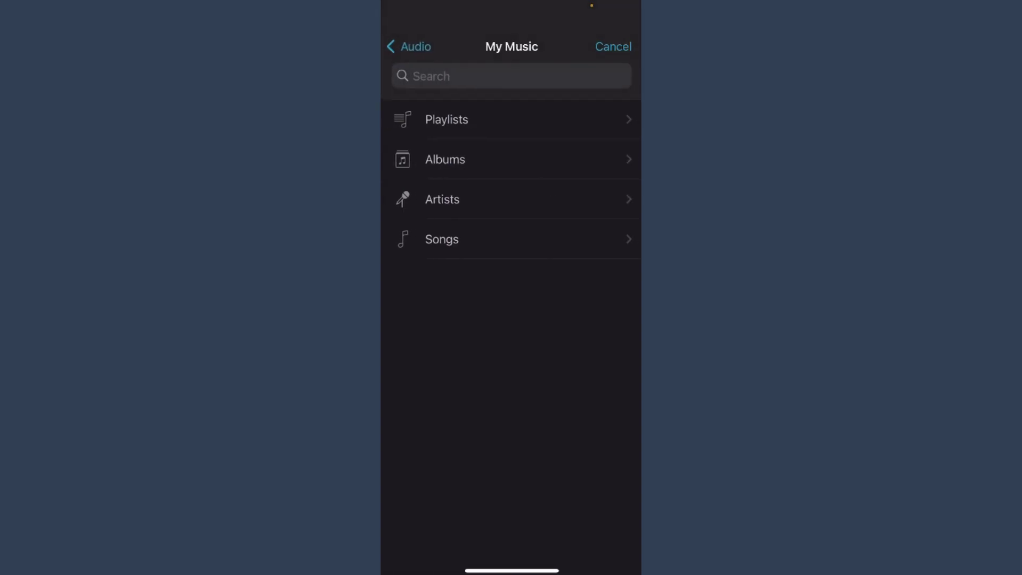
left_click(442, 239)
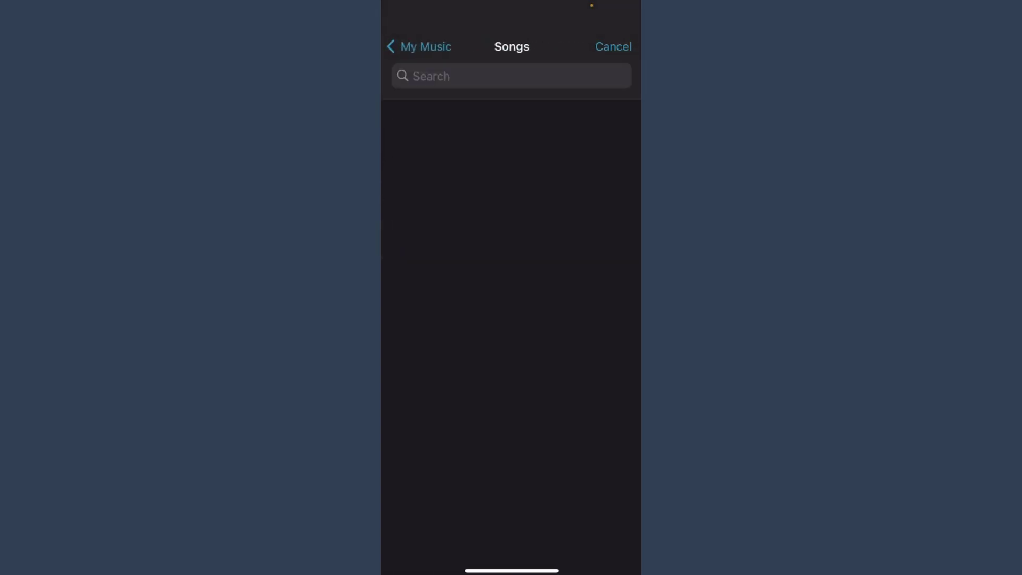
left_click(419, 46)
left_click(411, 46)
Step: Pick Evergreen from the built-in Soundtracks and add it under the clip
left_click(459, 82)
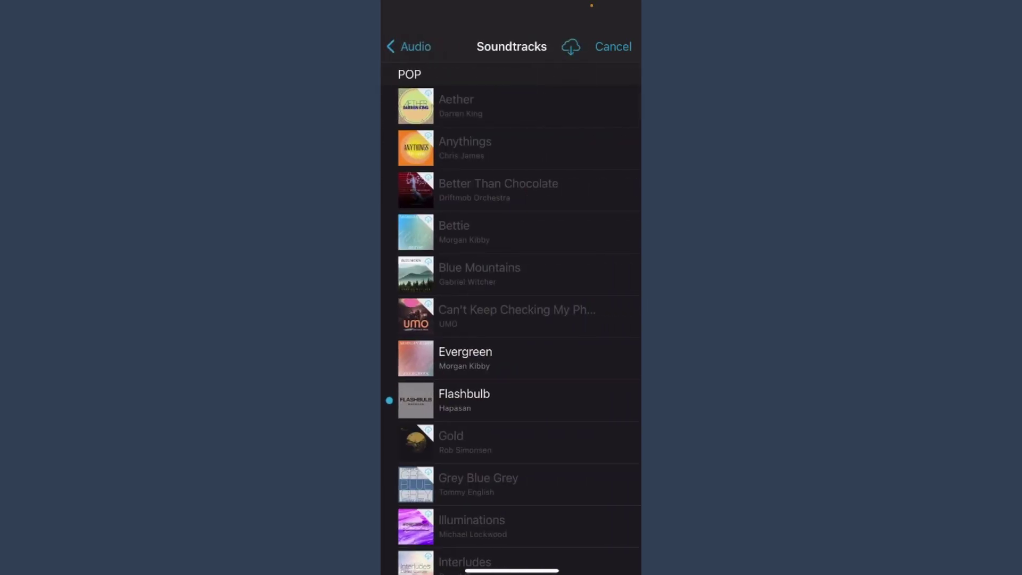
left_click(479, 358)
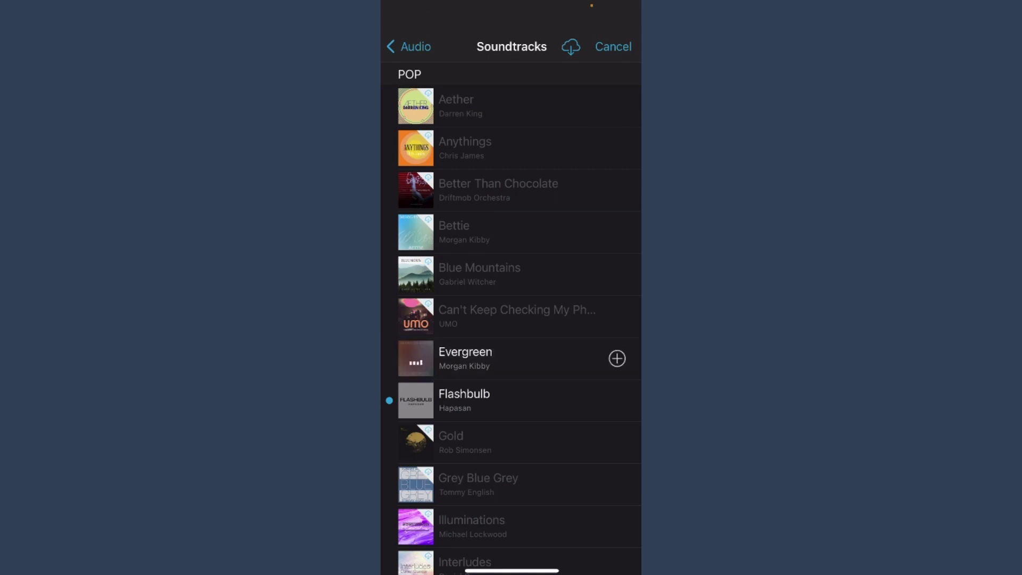
left_click(617, 359)
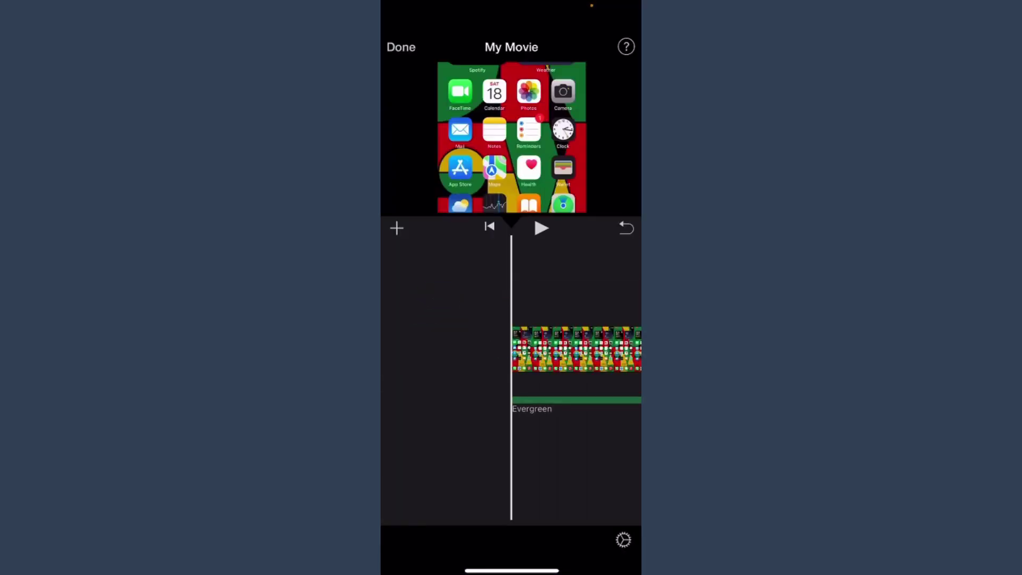
scroll(511, 349, "right", 5)
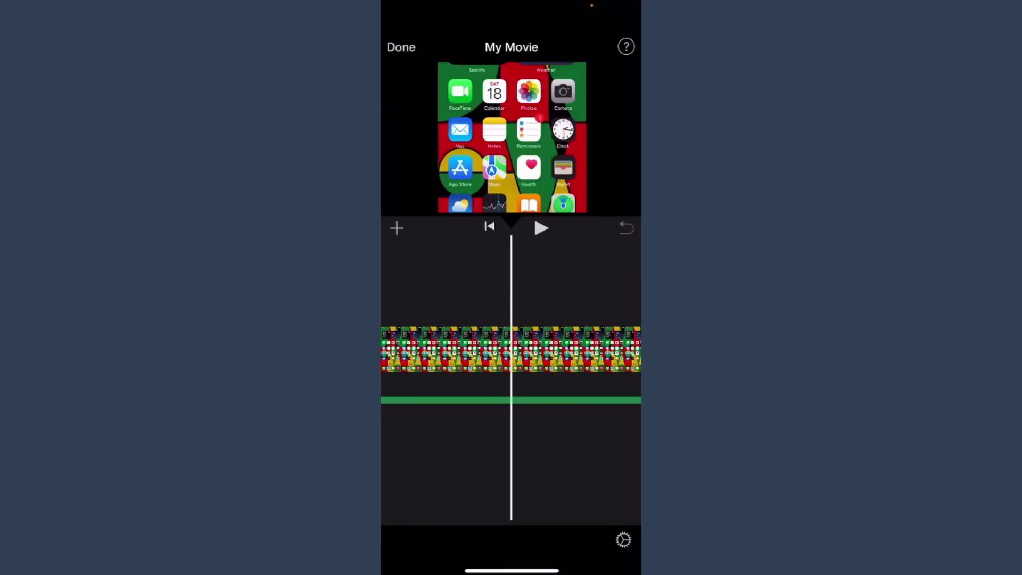
scroll(511, 349, "right", 10)
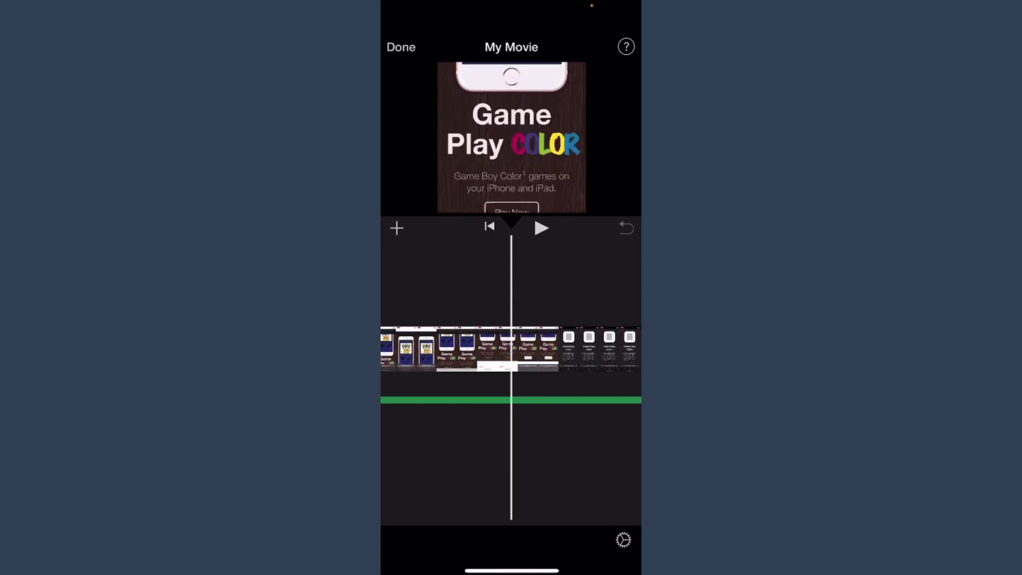